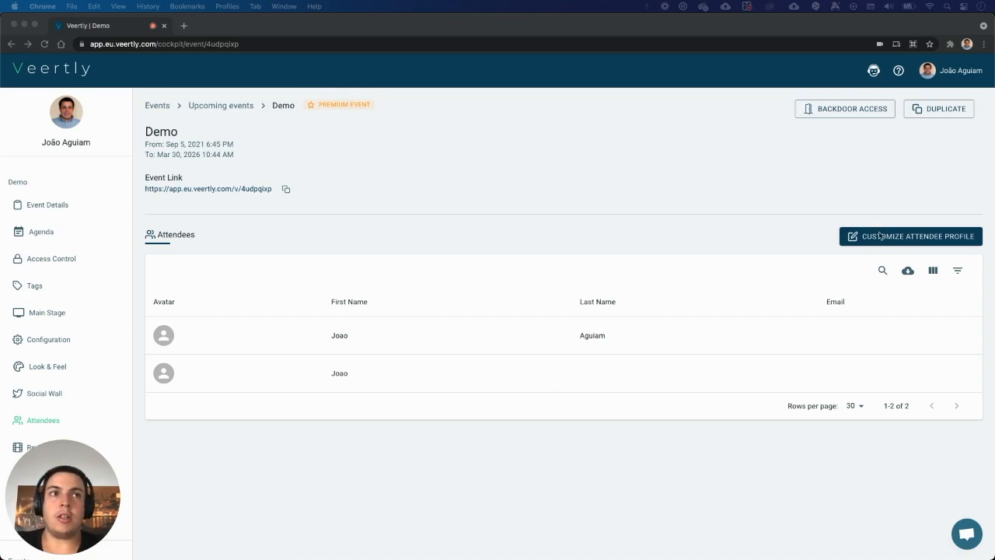
Step: Open the attendee profile customization and reorder the base fields as Email, First Name, email visibility toggle, Last Name
click(878, 237)
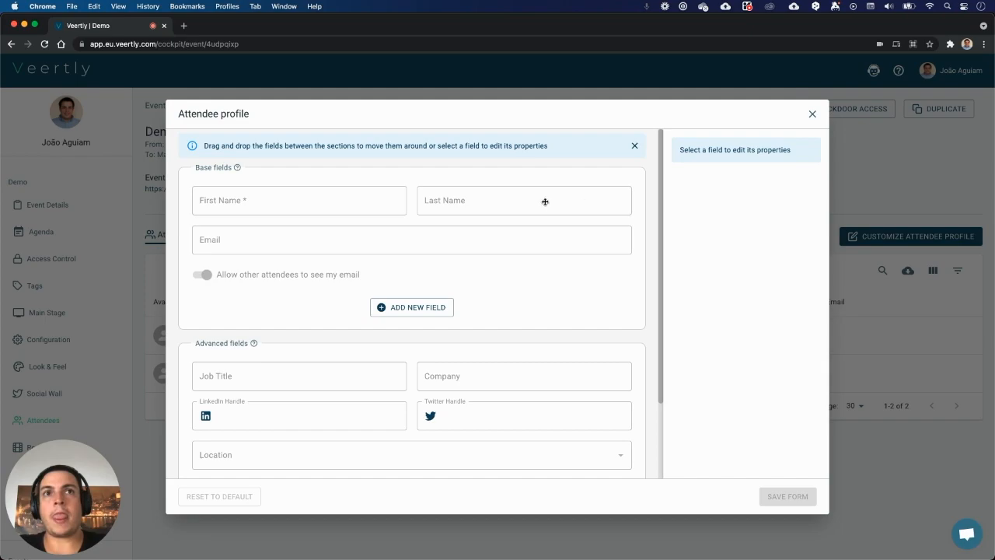
drag(342, 205, 332, 269)
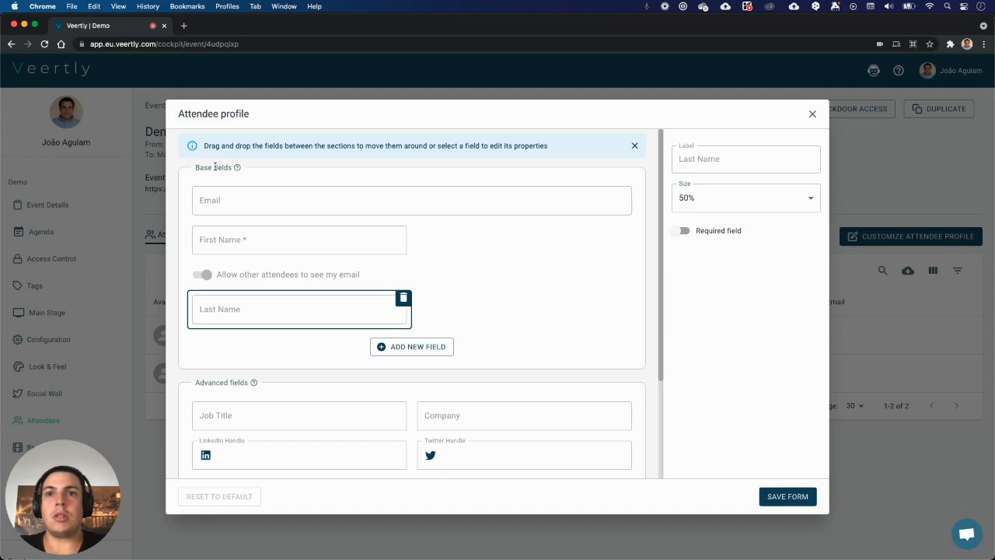
scroll(254, 415, down, 2)
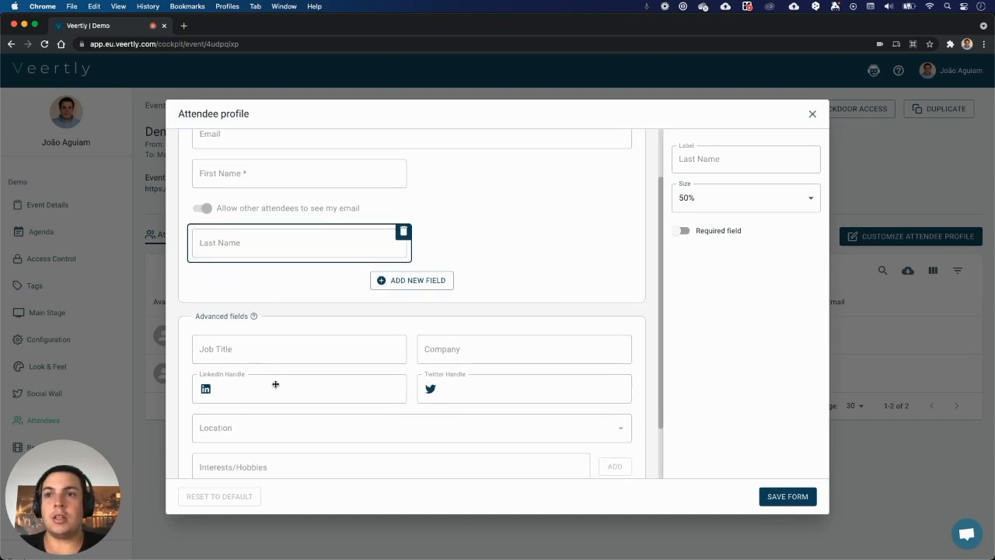
scroll(266, 303, up, 2)
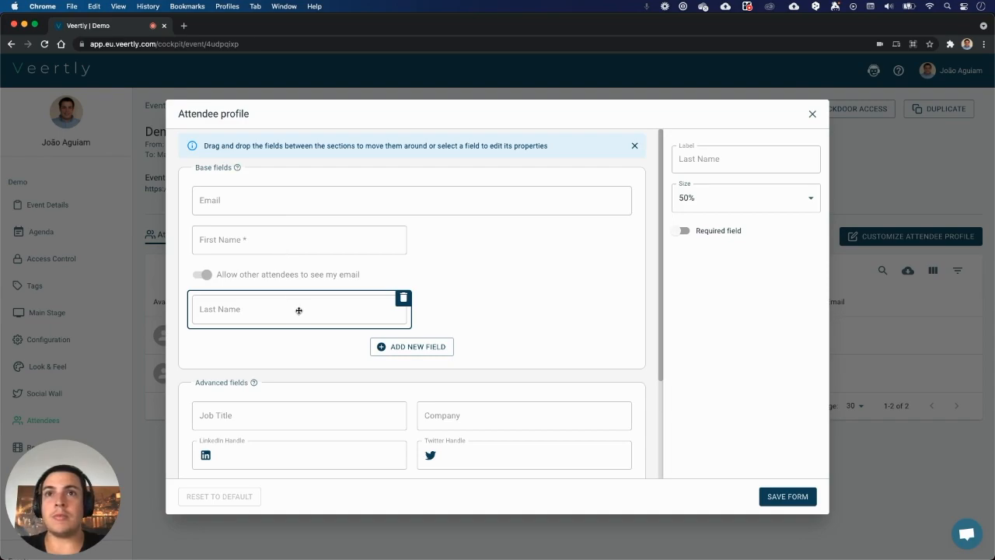
scroll(299, 310, down, 4)
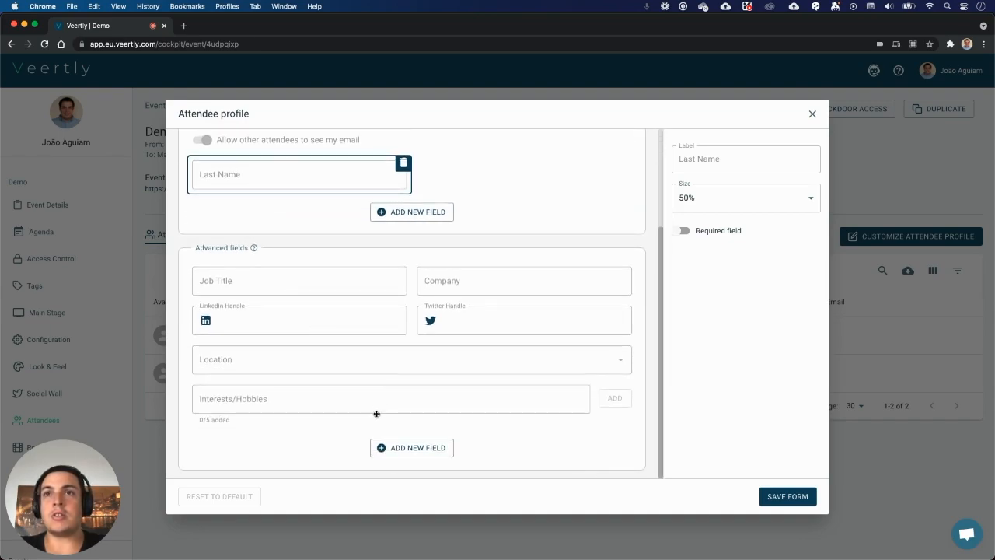
scroll(376, 419, up, 4)
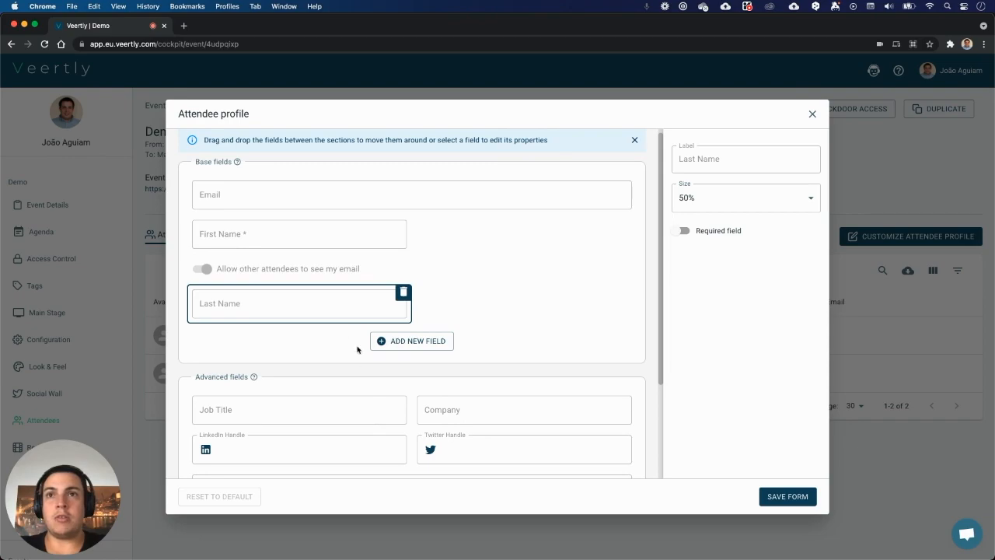
Step: Remove the Last Name field and the "Allow other attendees to see my email" toggle from the base fields
click(304, 196)
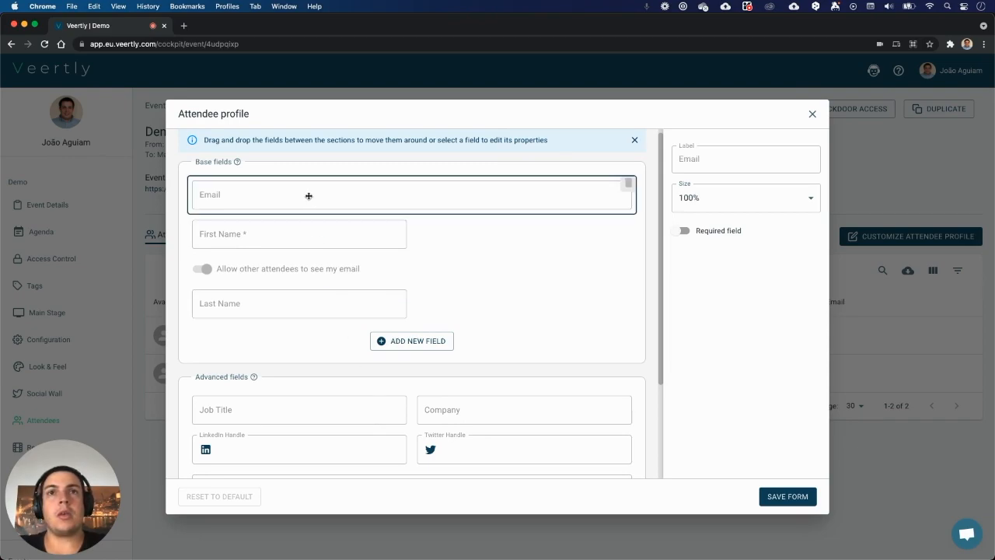
click(391, 231)
click(377, 304)
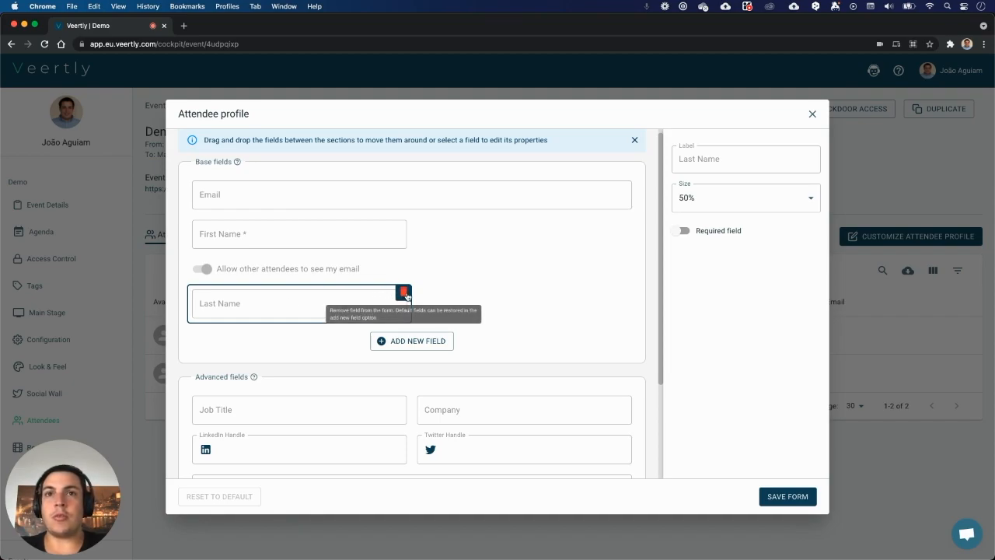
click(404, 293)
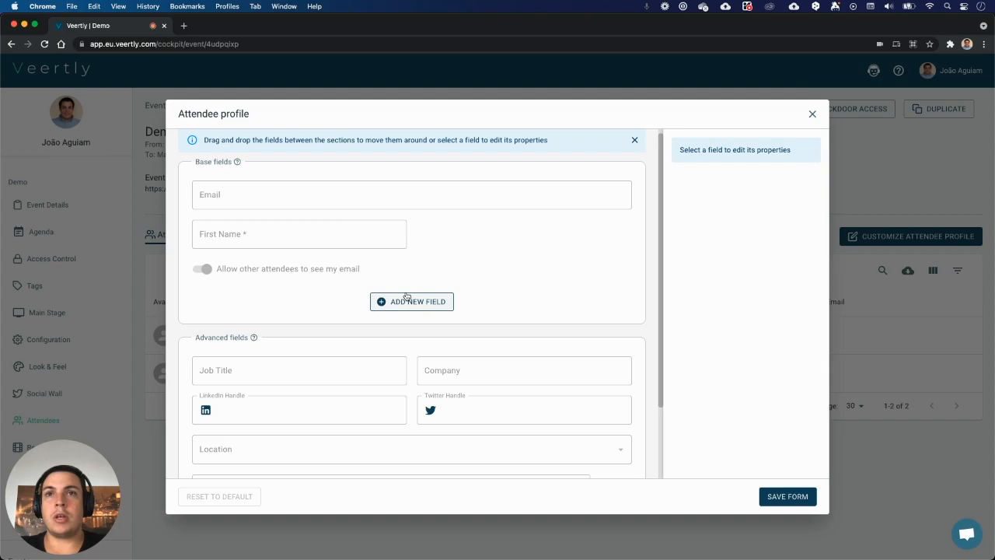
click(355, 264)
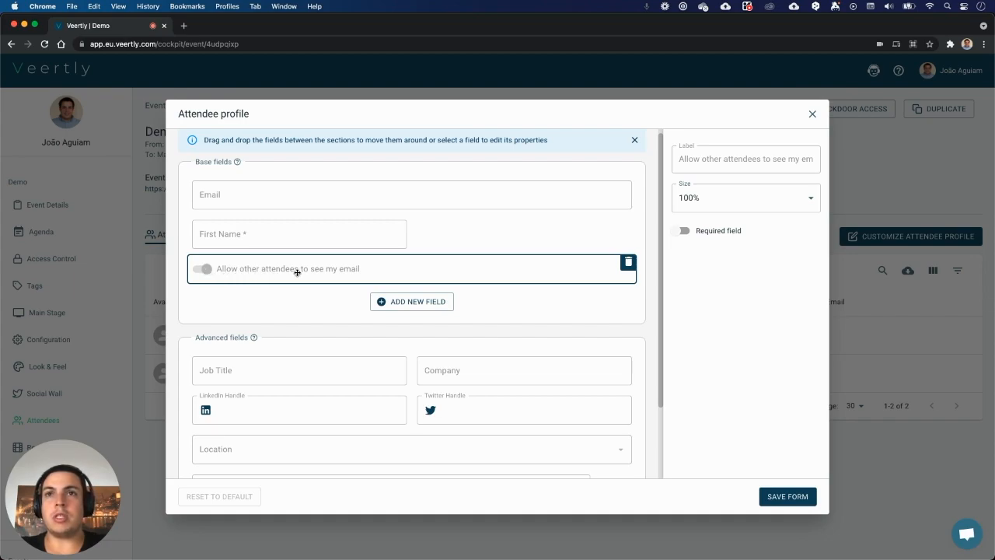
click(628, 265)
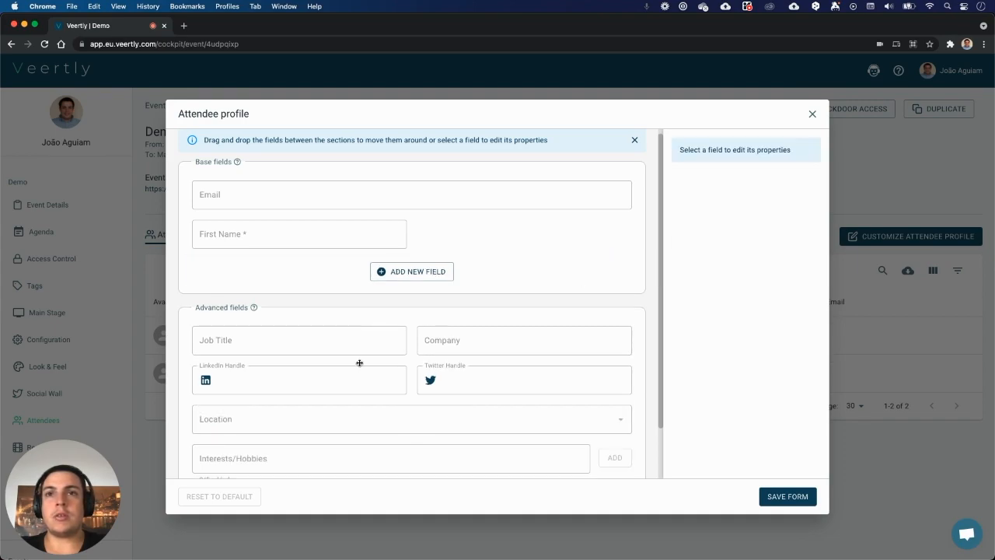
Step: Move Email into the advanced fields and bring Job Title and Company into the base fields
click(296, 228)
click(308, 201)
drag(329, 193, 404, 264)
drag(315, 298, 439, 191)
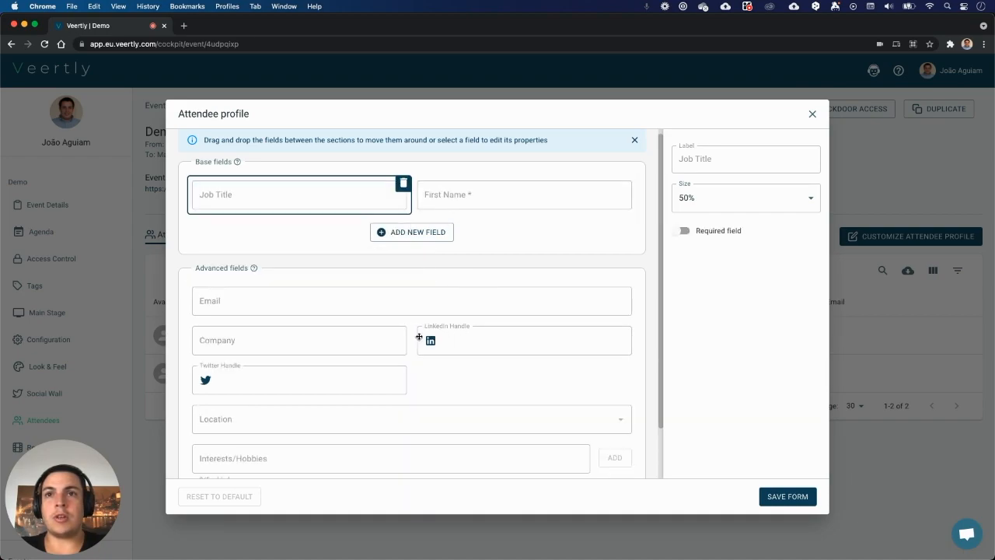
drag(381, 341, 594, 231)
Step: Set the First Name field's size to 100% and place Job Title below it, beside Company
click(547, 206)
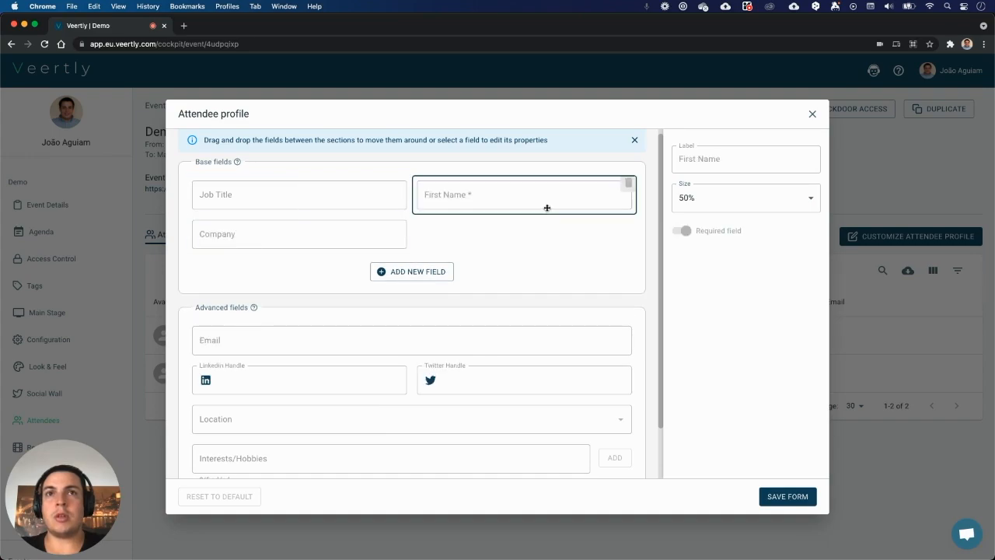
click(711, 202)
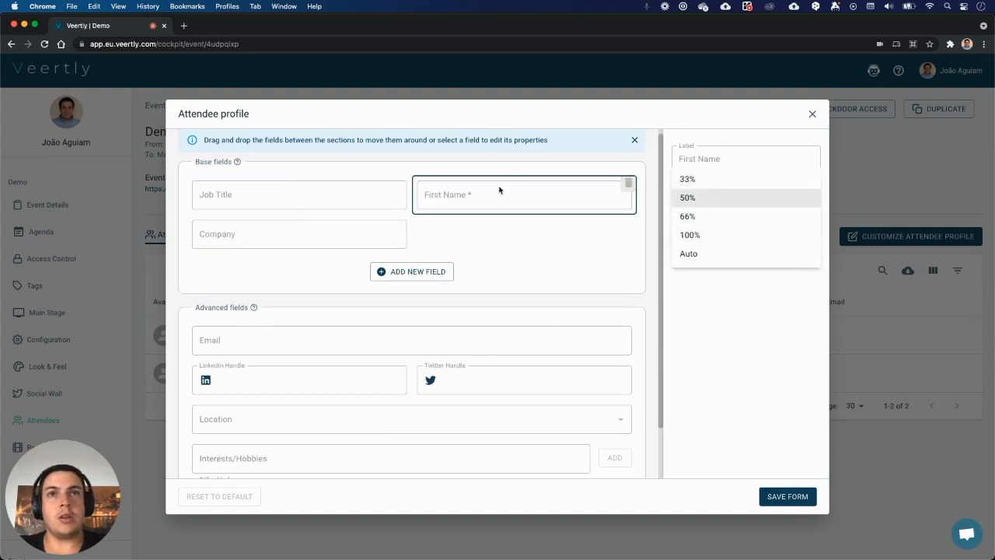
click(497, 220)
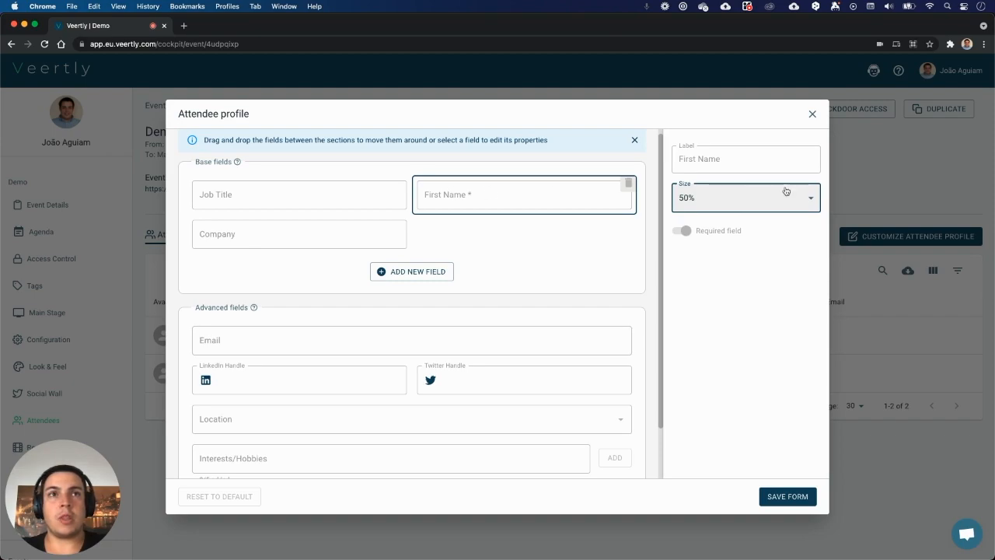
click(750, 199)
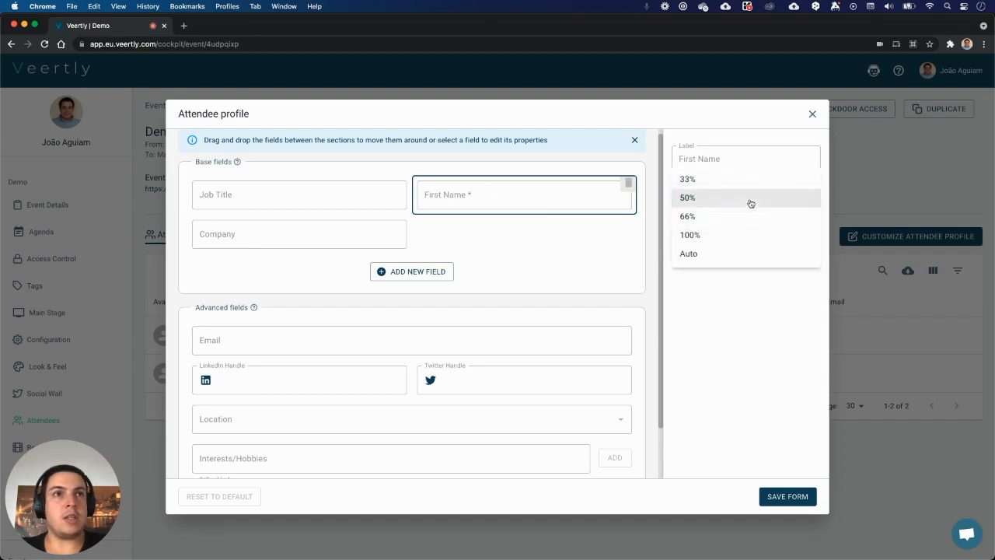
click(717, 236)
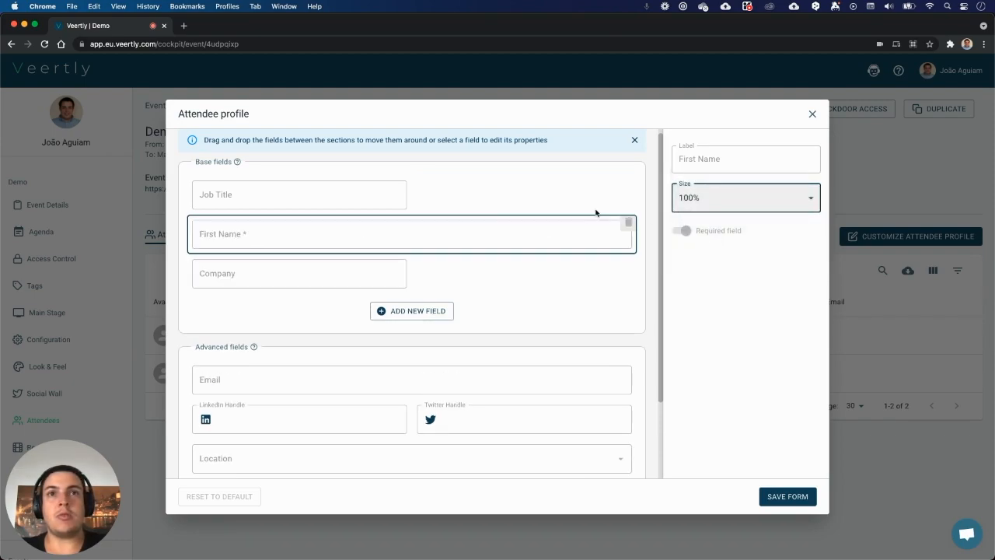
drag(380, 197, 568, 240)
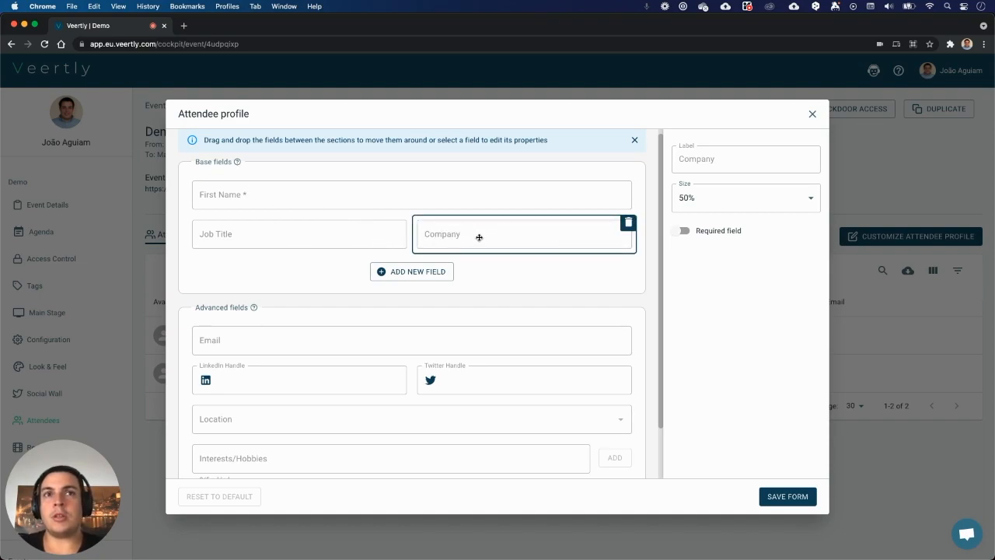
Step: Switch the required setting on and back off for the Company and Job Title fields
click(681, 231)
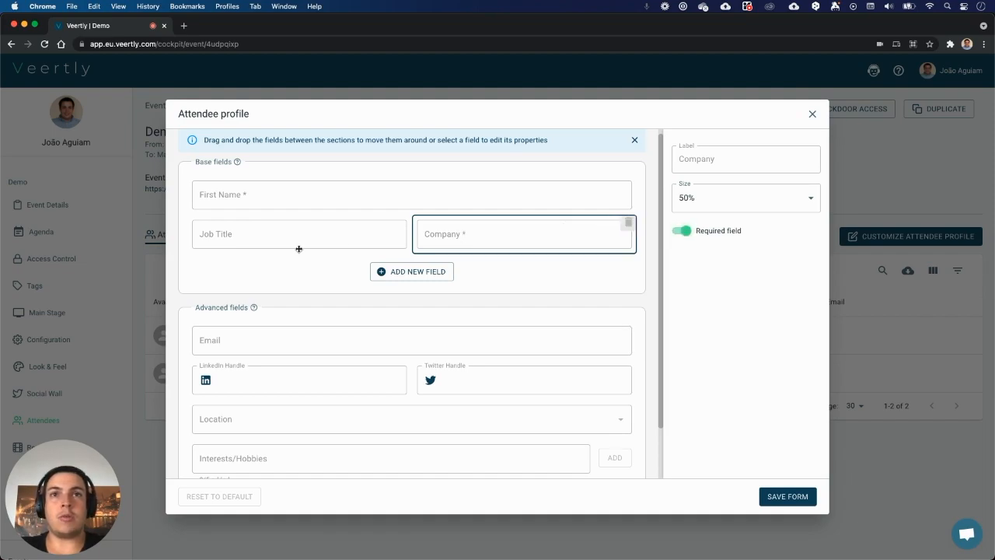
click(298, 249)
click(683, 233)
click(683, 232)
click(571, 236)
click(683, 232)
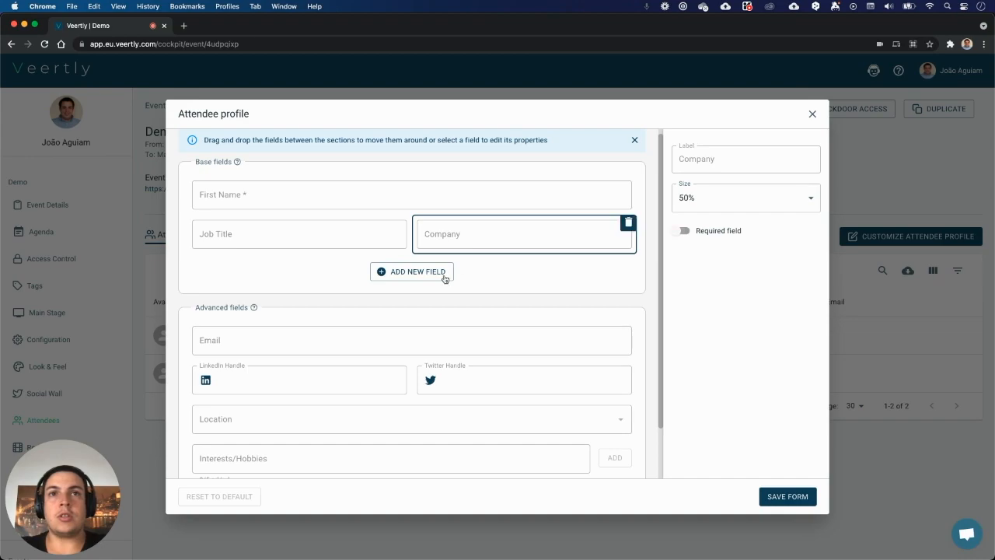
Step: Examine the available new field types and the properties of the First Name, Email, LinkedIn Handle and Location fields
click(411, 271)
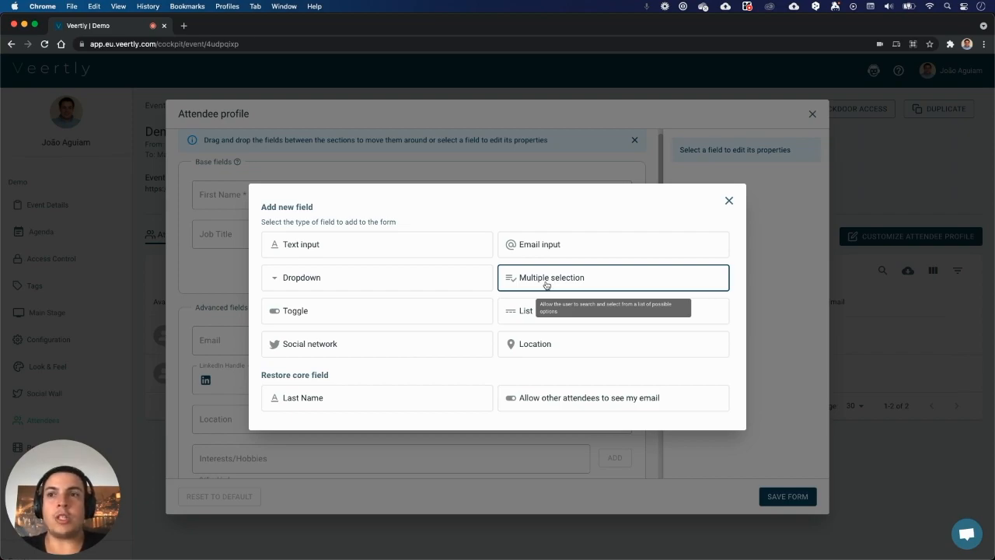
click(723, 203)
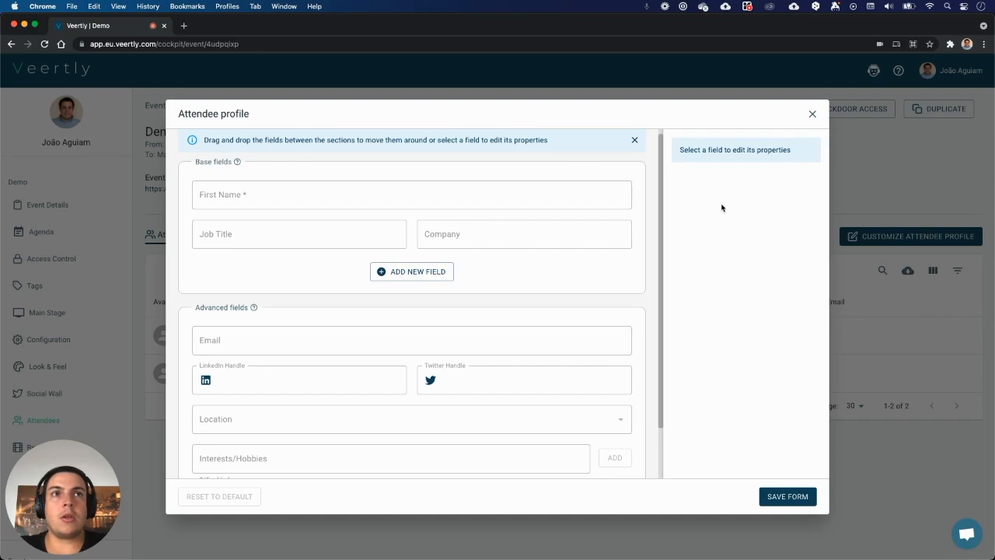
click(376, 209)
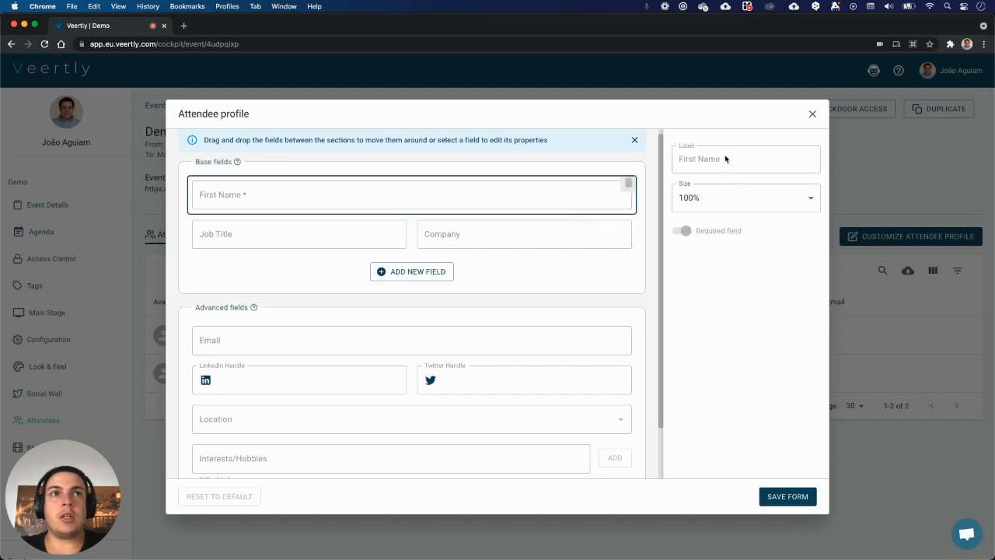
right_click(756, 174)
key(Escape)
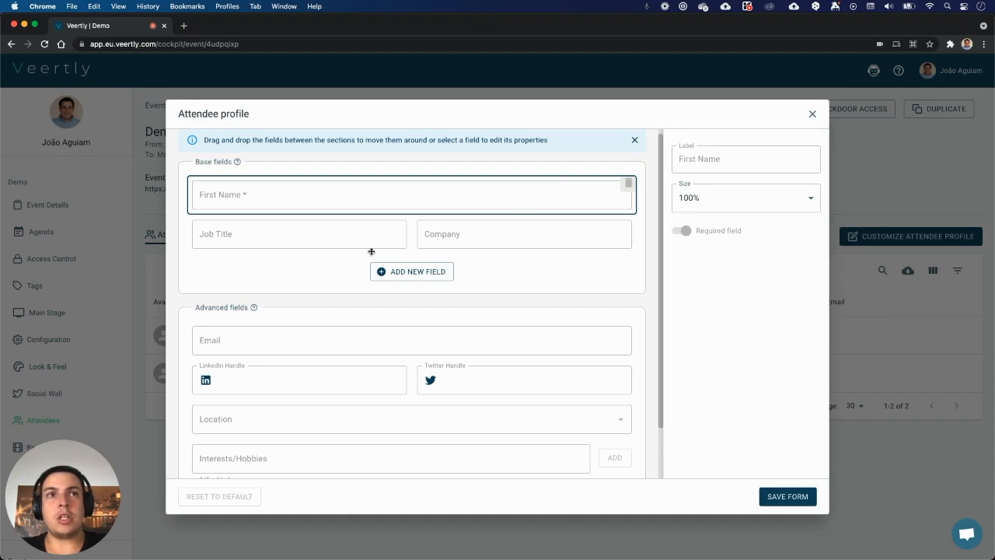
click(279, 353)
click(300, 397)
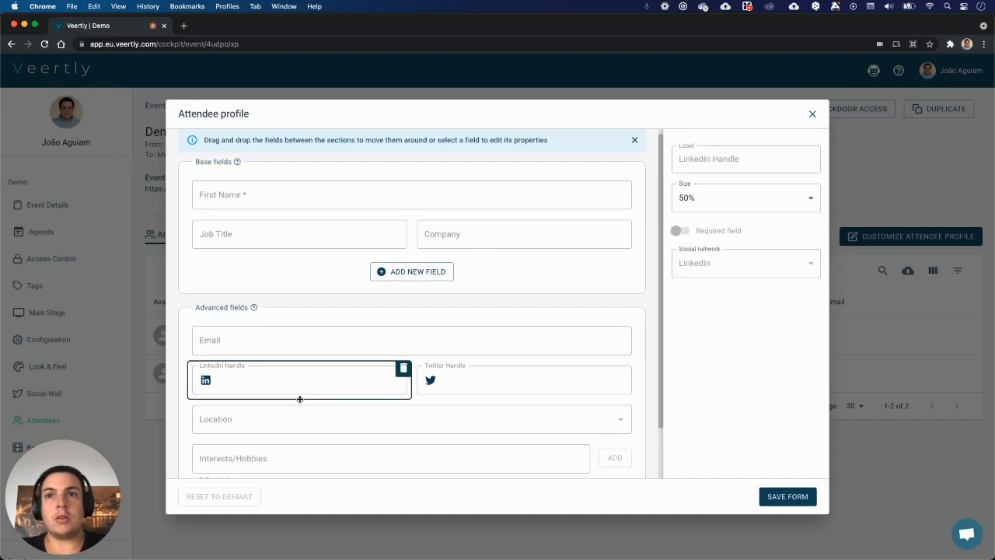
click(299, 418)
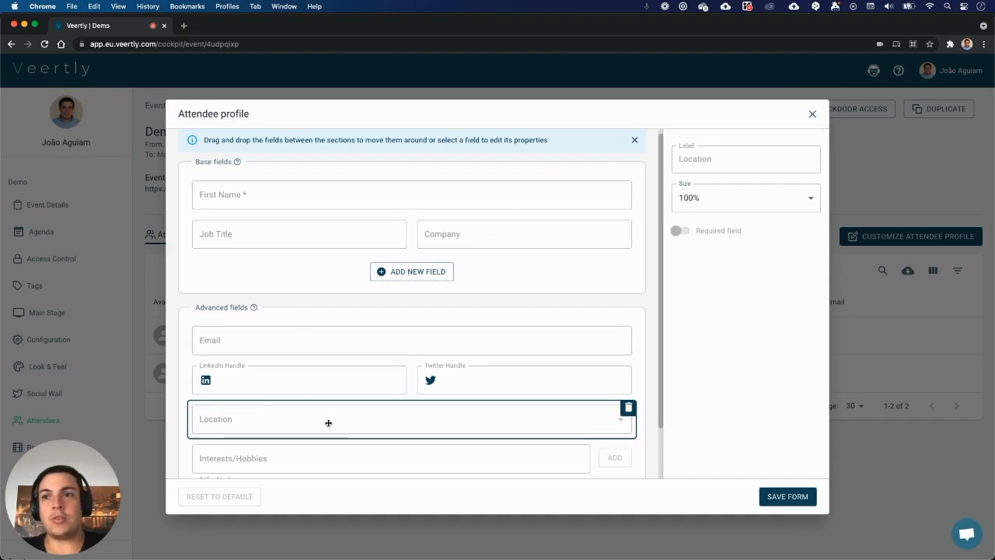
Step: Try out a new text input in the base fields with its label's other languages shown, and remove it
click(418, 272)
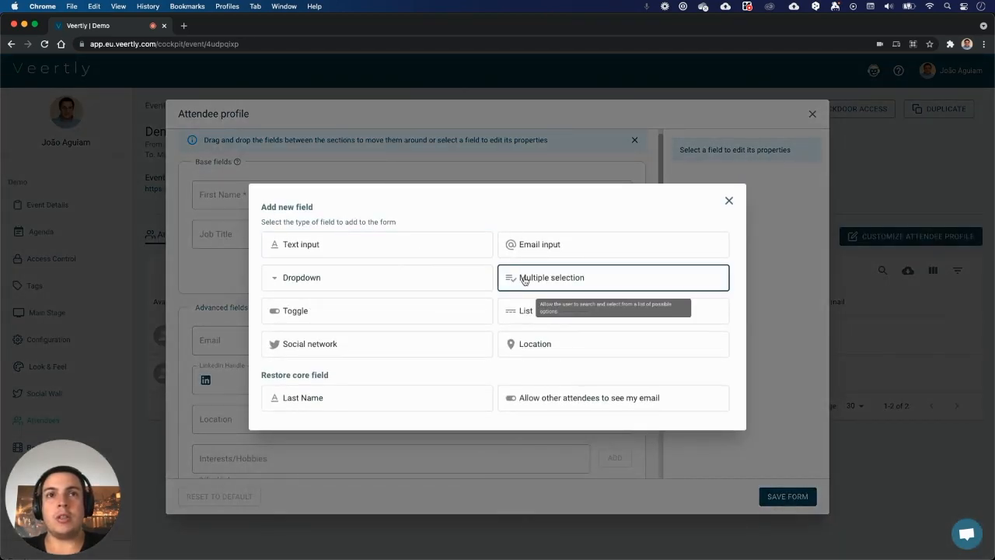
click(416, 254)
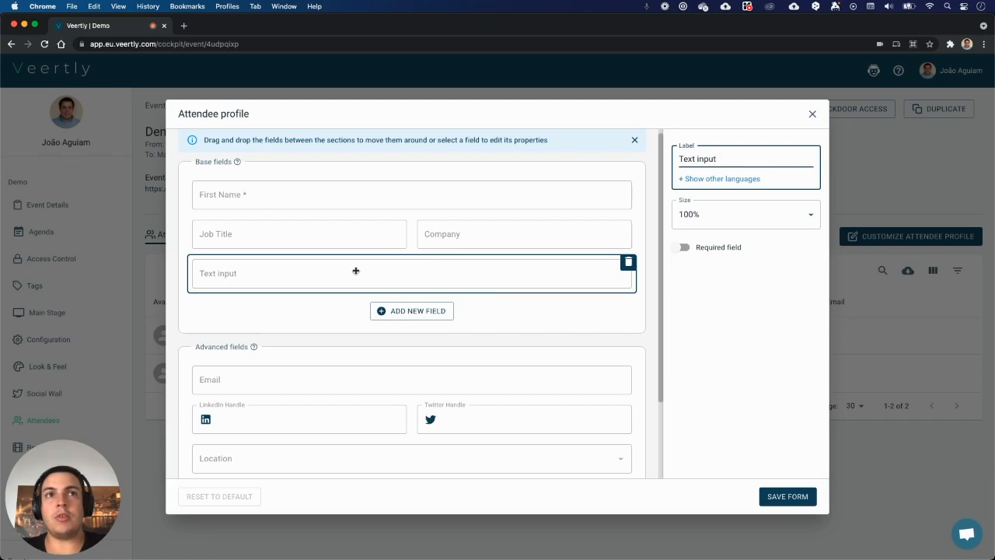
click(705, 180)
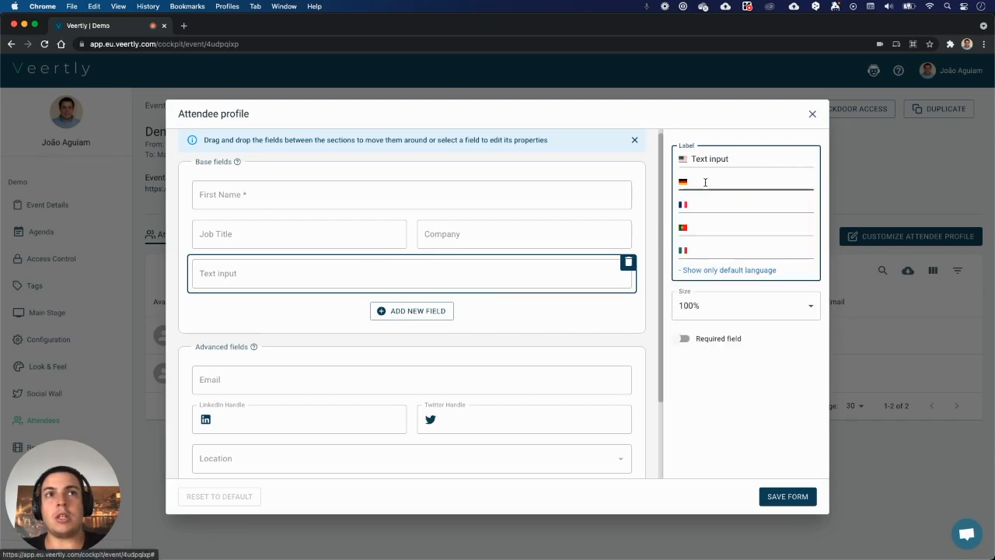
click(692, 159)
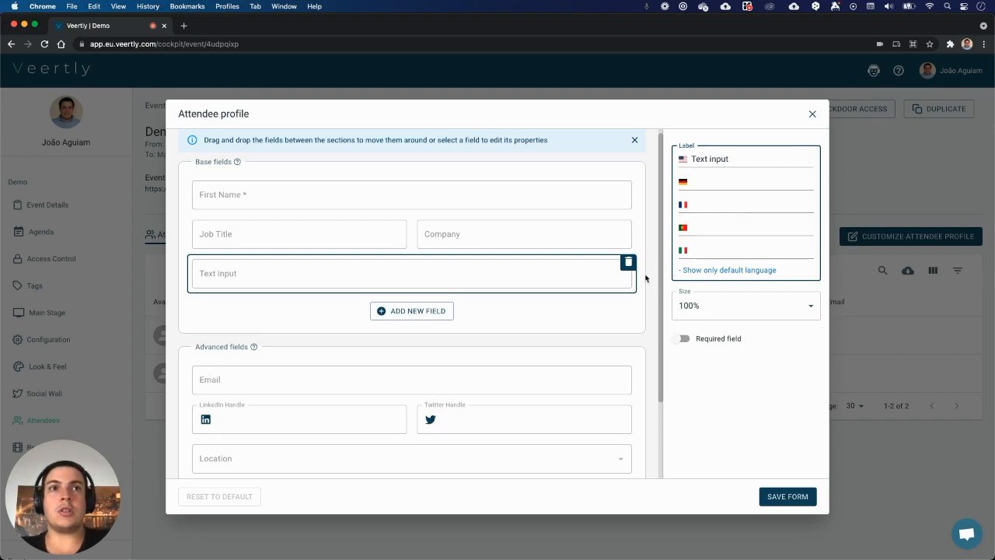
click(629, 332)
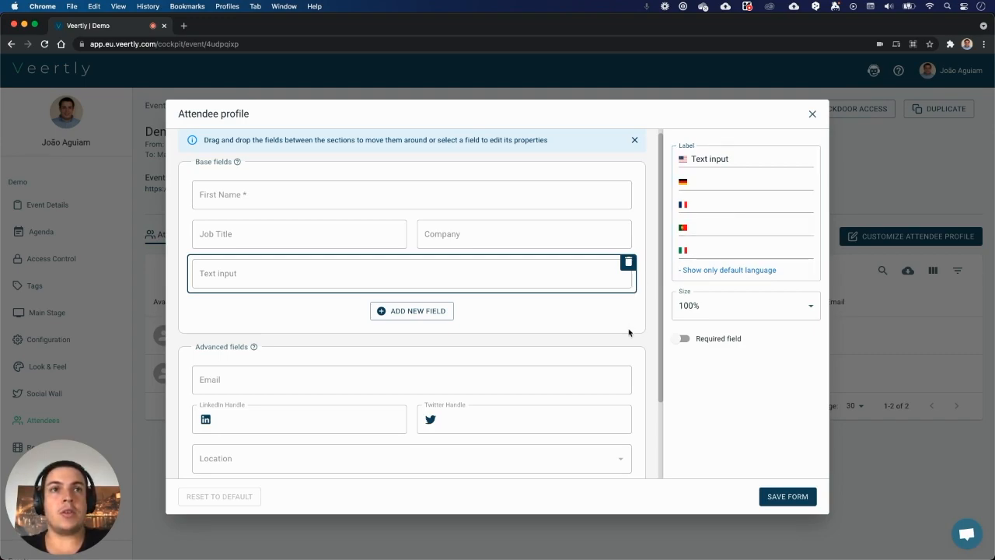
click(629, 264)
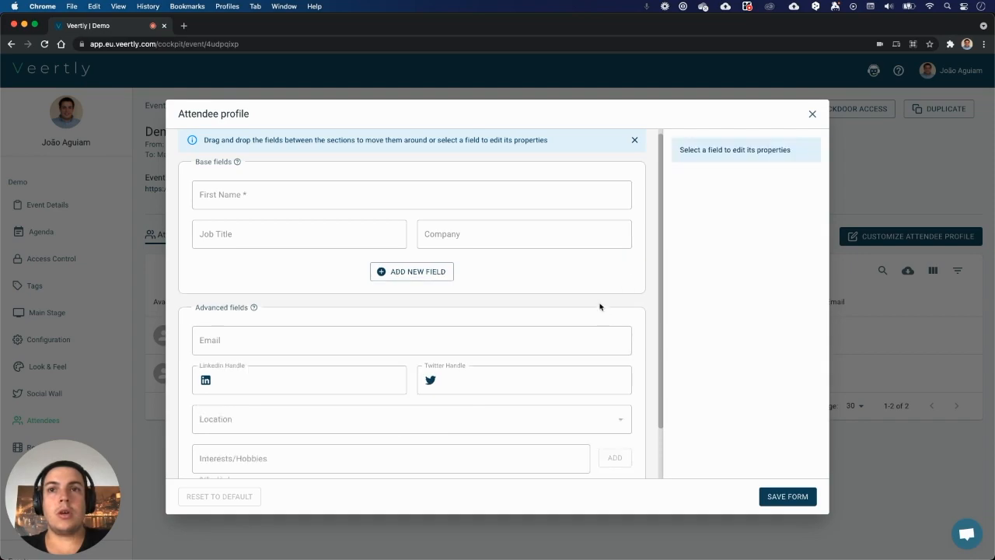
Step: Add a text input field to the base fields and label it Country
click(416, 270)
click(336, 250)
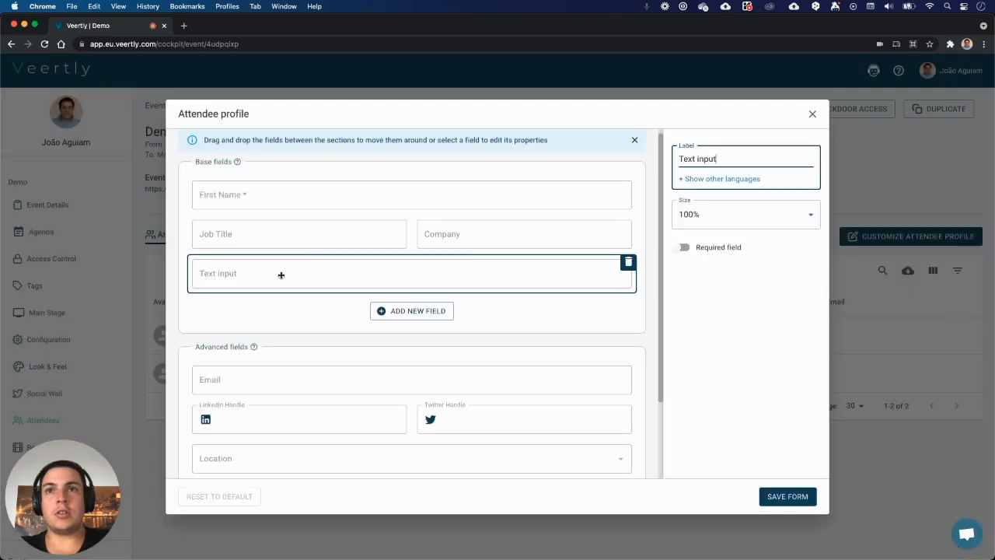
triple_click(705, 159)
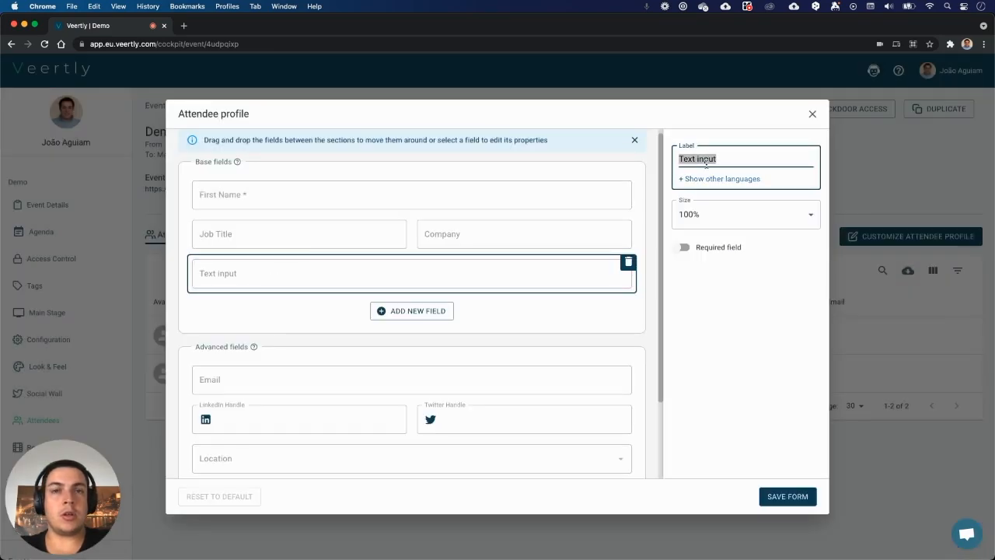
text(Country)
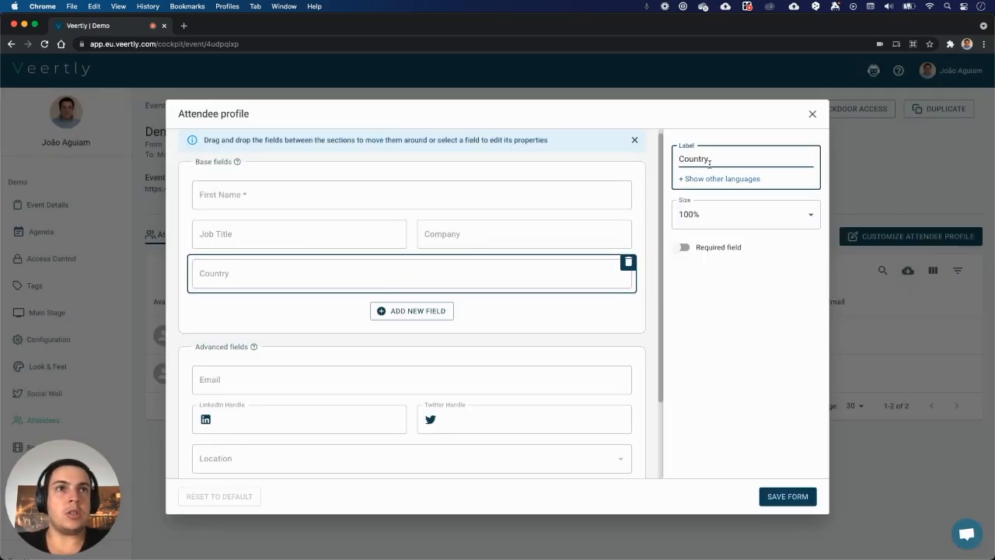
Step: Save the customized attendee profile form and close it
click(732, 309)
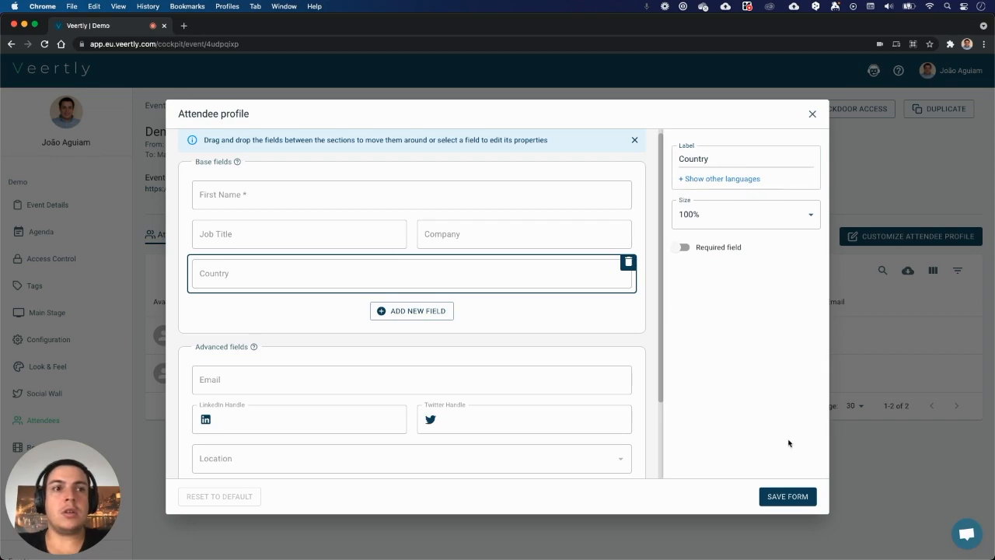
click(775, 496)
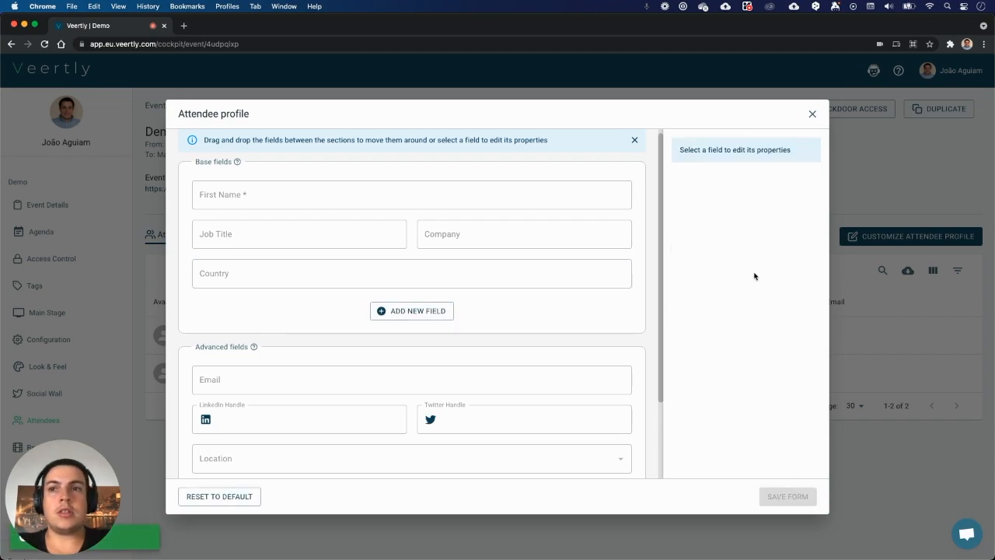
click(813, 114)
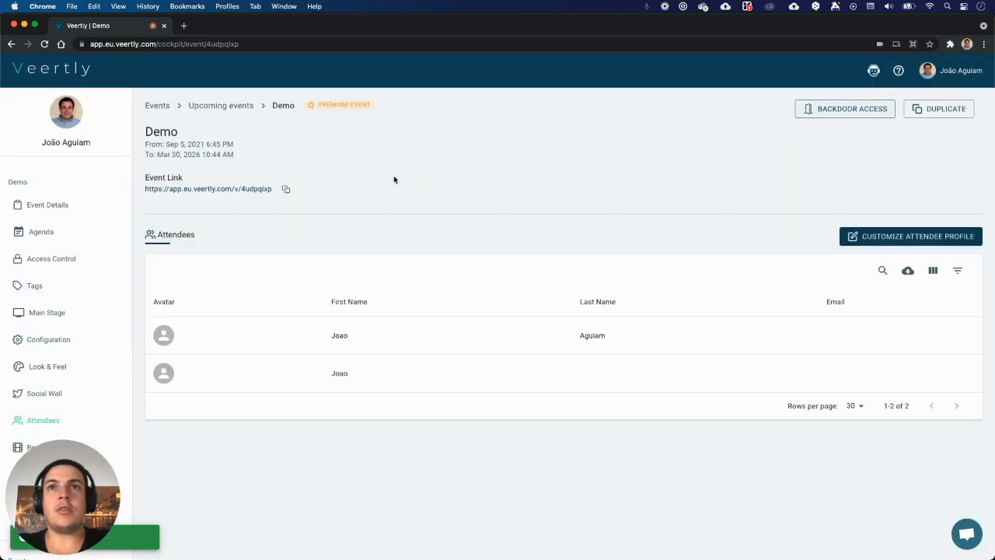
Step: Copy the Demo event's link and open it in a new incognito browser window
click(286, 189)
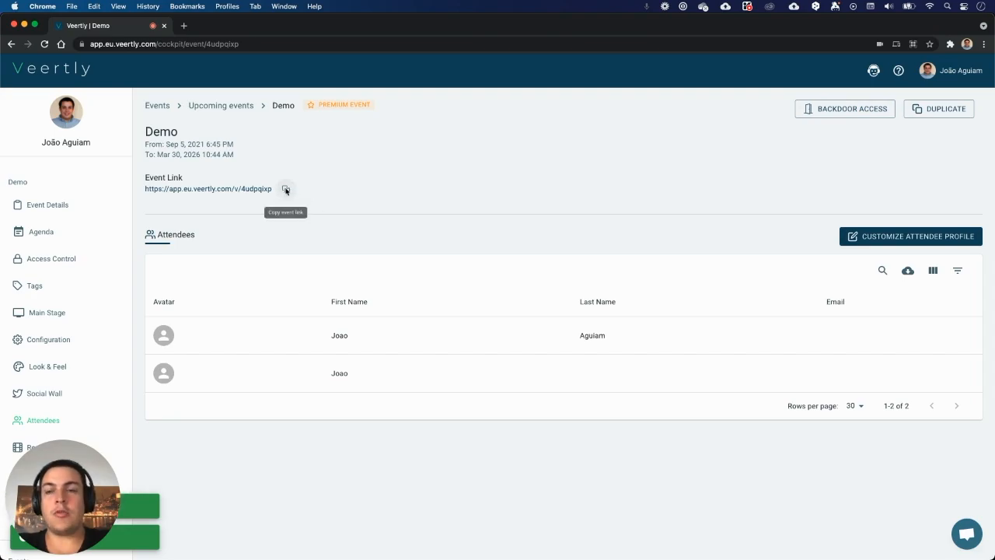
key(super+shift+n)
text(https://app.eu.veertly.com/v/4udpqixp)
key(Return)
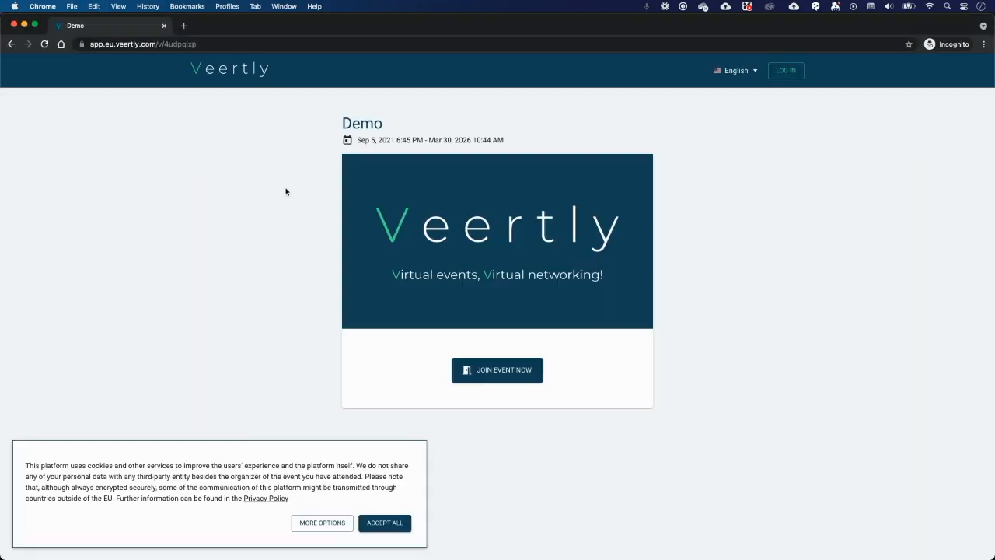
Step: Join the Demo event as a guest, accepting all cookies
click(476, 372)
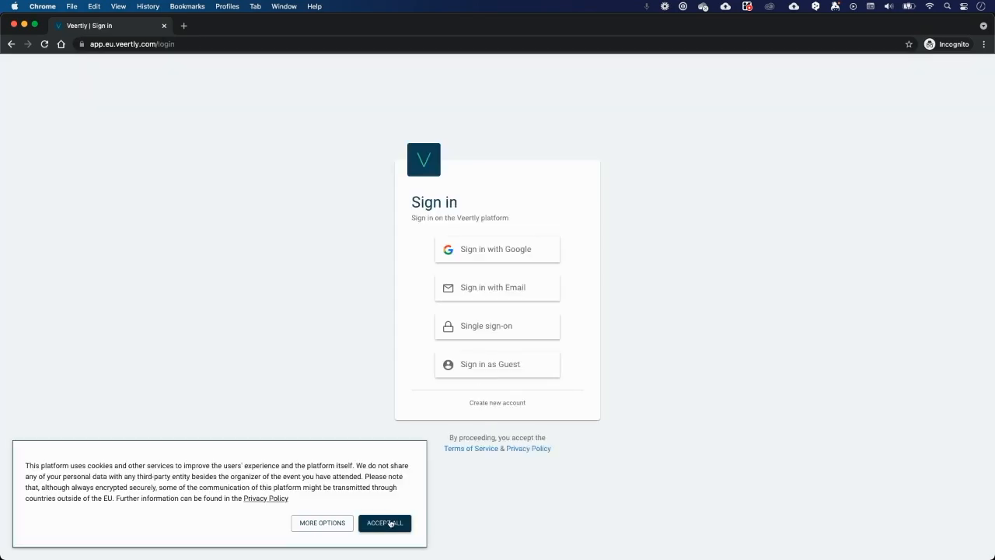
click(385, 522)
click(482, 370)
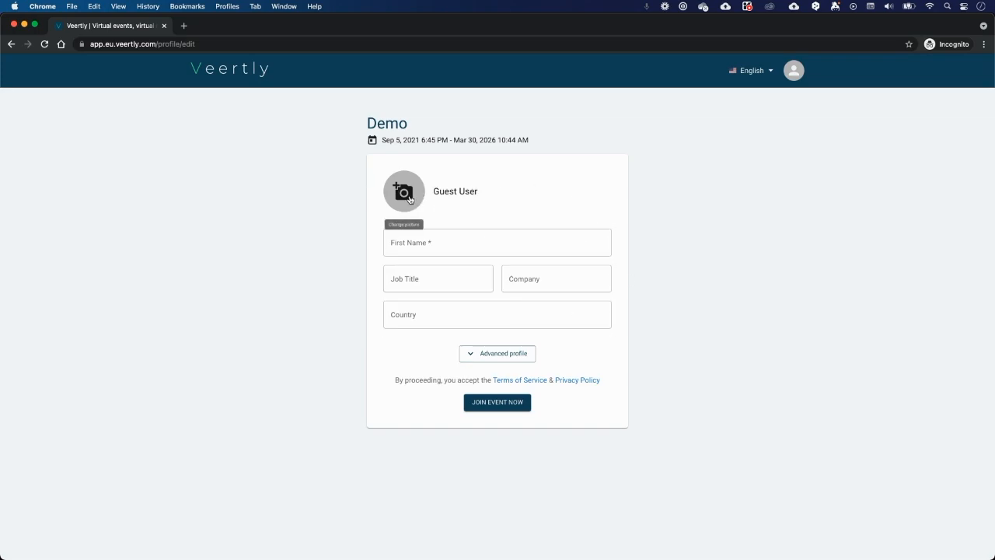
Step: Fill in the guest's first name and enter Switzerland as the Country in the event profile
click(447, 247)
text(Joao)
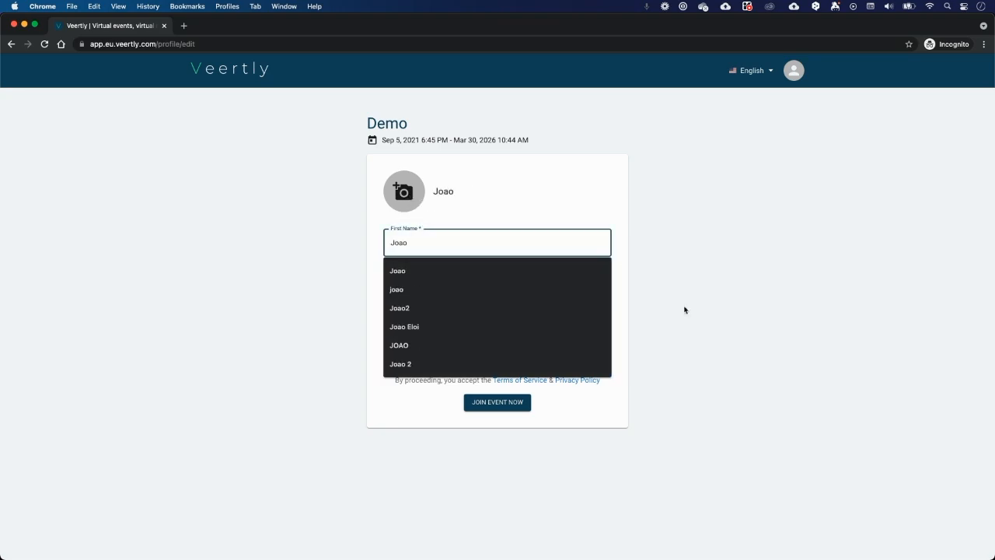
click(728, 324)
click(491, 324)
text(Sw)
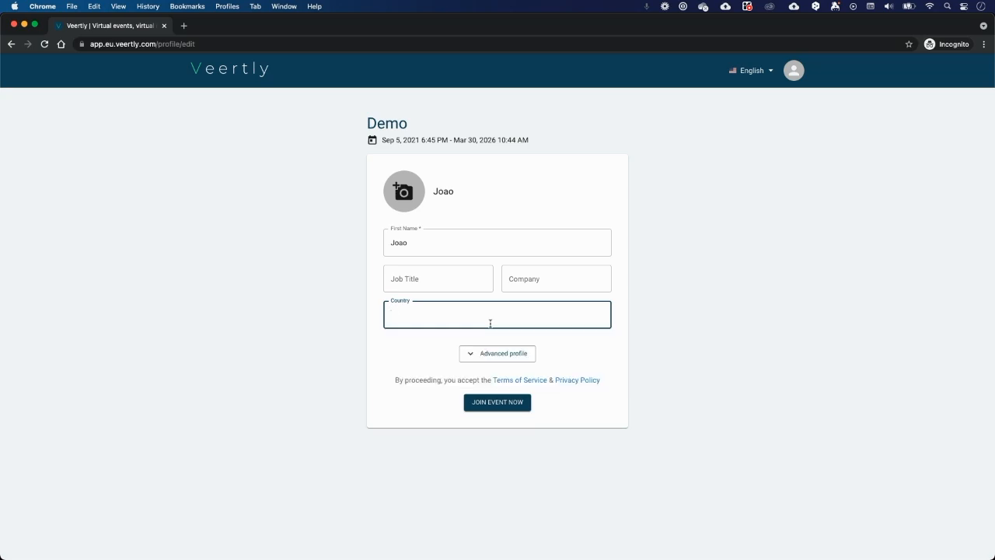
text(itzerland)
click(731, 399)
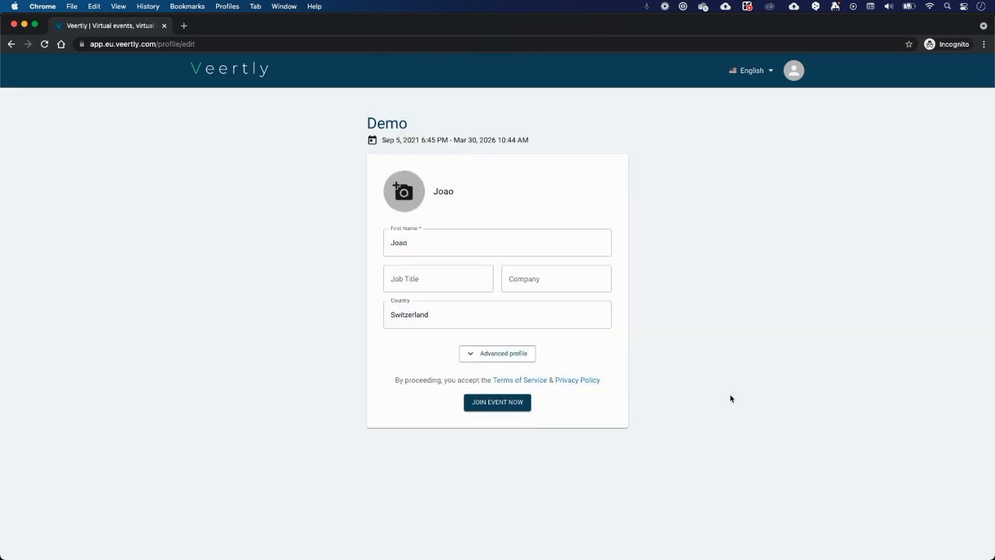
Step: Expand the advanced profile to examine its fields, and collapse it back to the basic profile
click(489, 353)
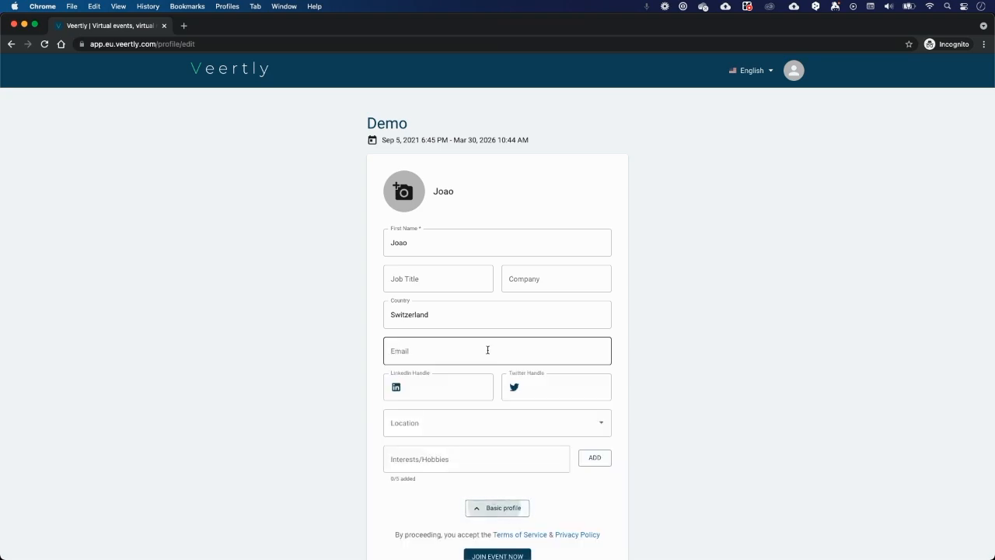
scroll(487, 349, down, 2)
click(516, 332)
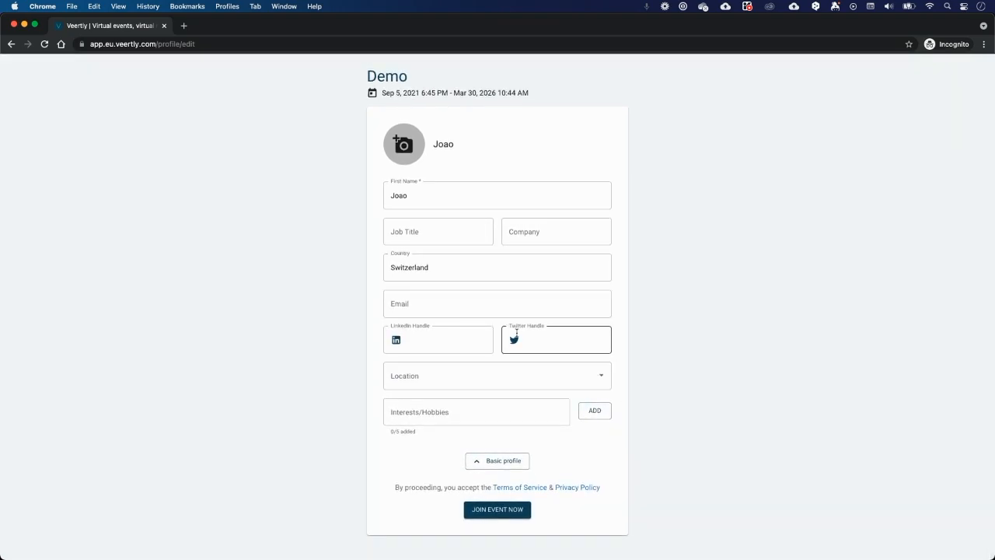
click(498, 339)
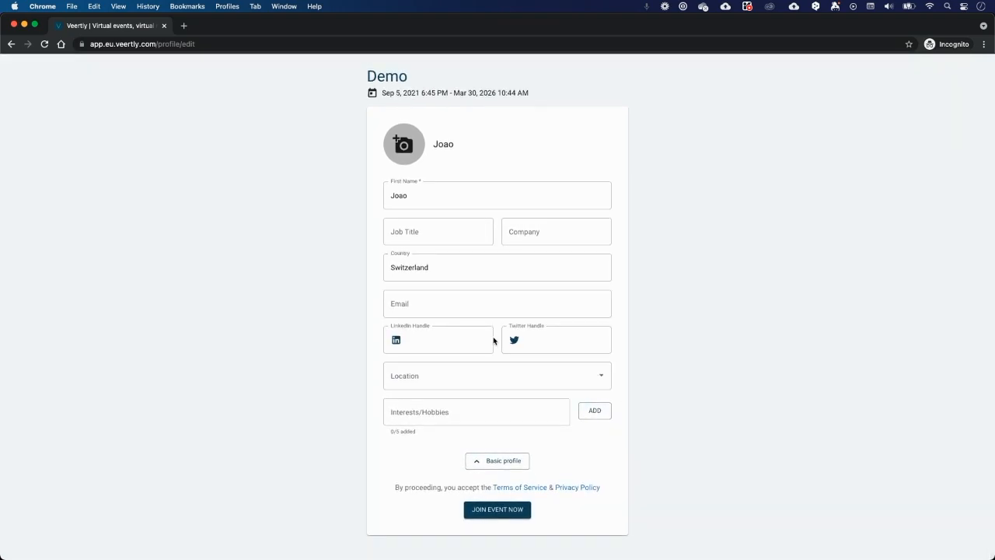
click(494, 461)
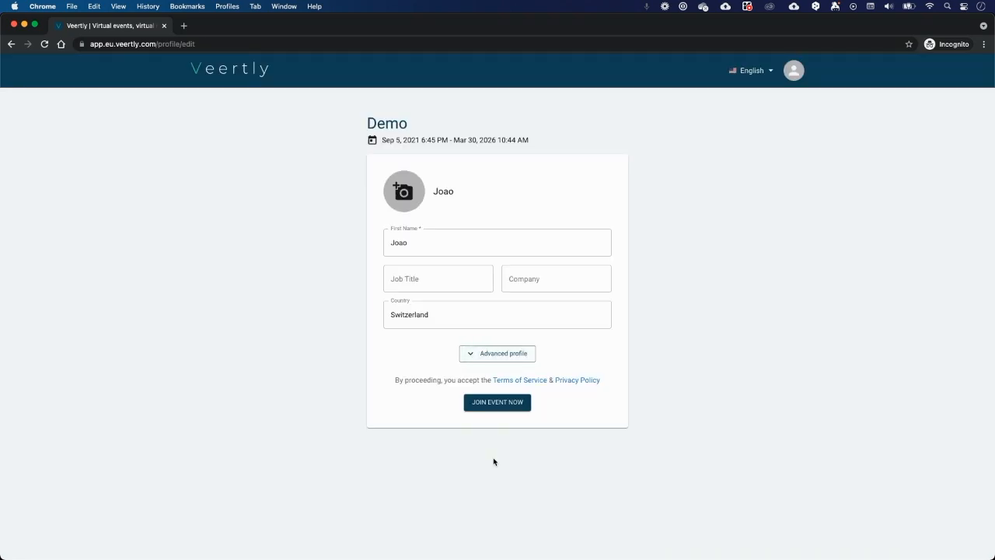
Step: Enter the event with the completed profile, skip the welcome tutorial and show the attendee list
click(494, 404)
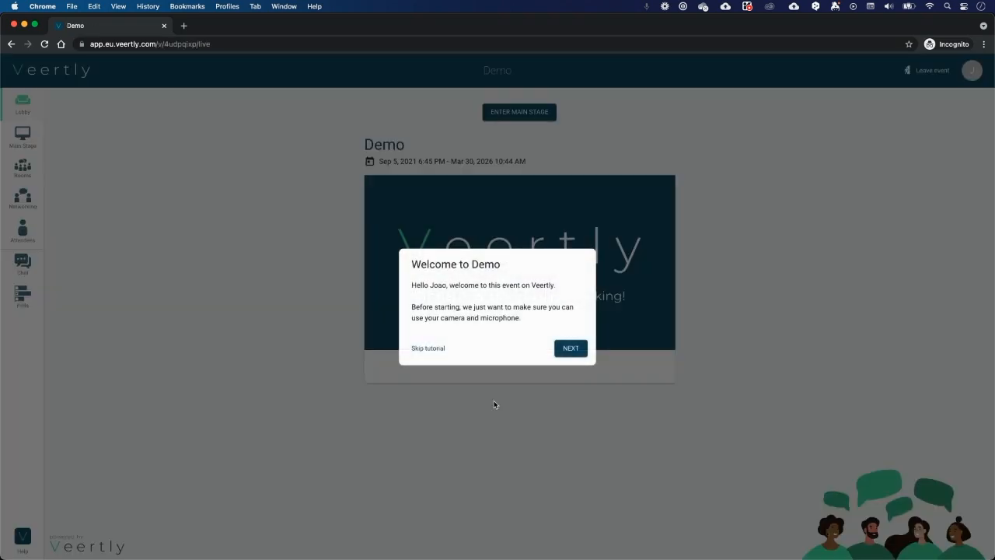
click(416, 349)
click(23, 236)
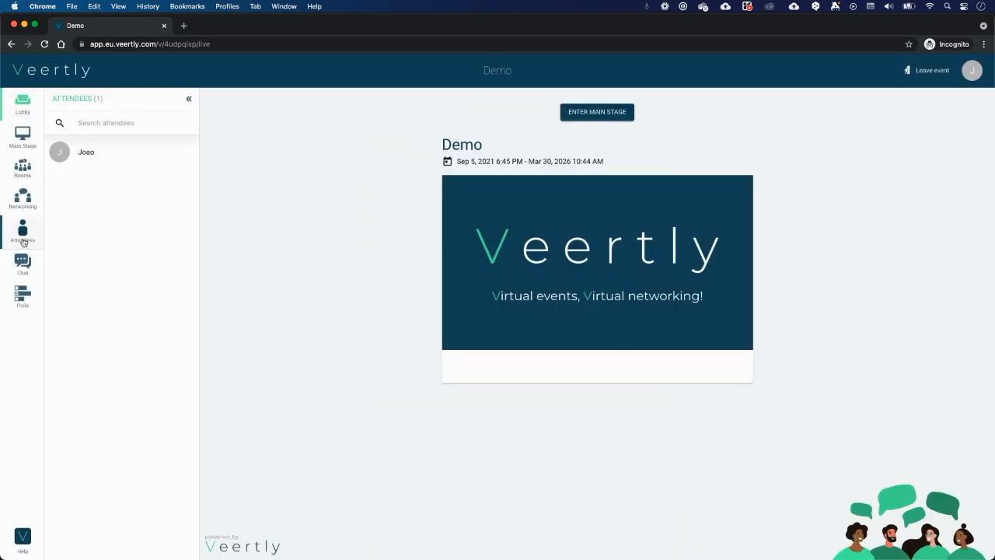
Step: Check the Country entry on the guest's own attendee card, and close the card and the incognito window
click(122, 152)
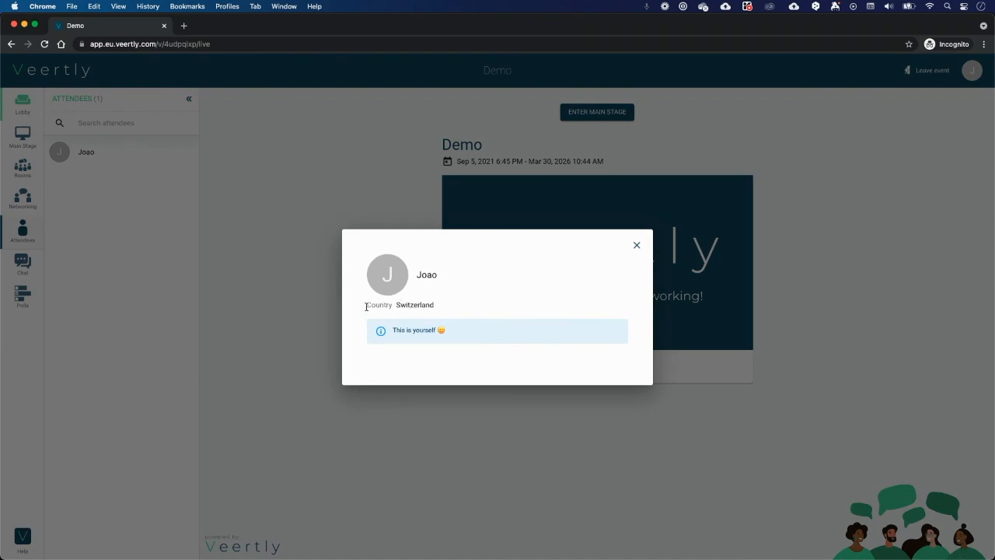
double_click(406, 306)
click(637, 245)
click(165, 28)
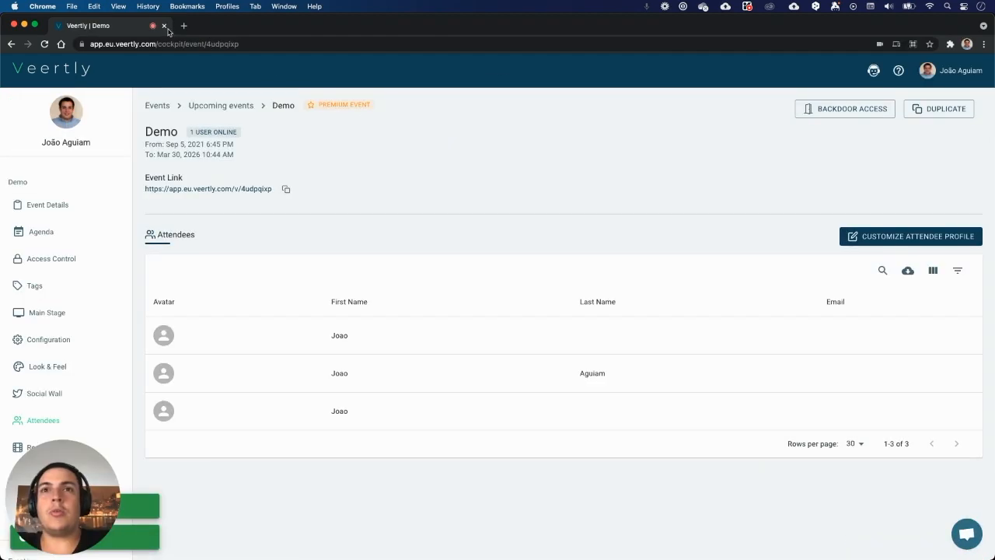
Step: Reopen the attendee profile form in the event cockpit to review its saved fields, and close it
click(866, 237)
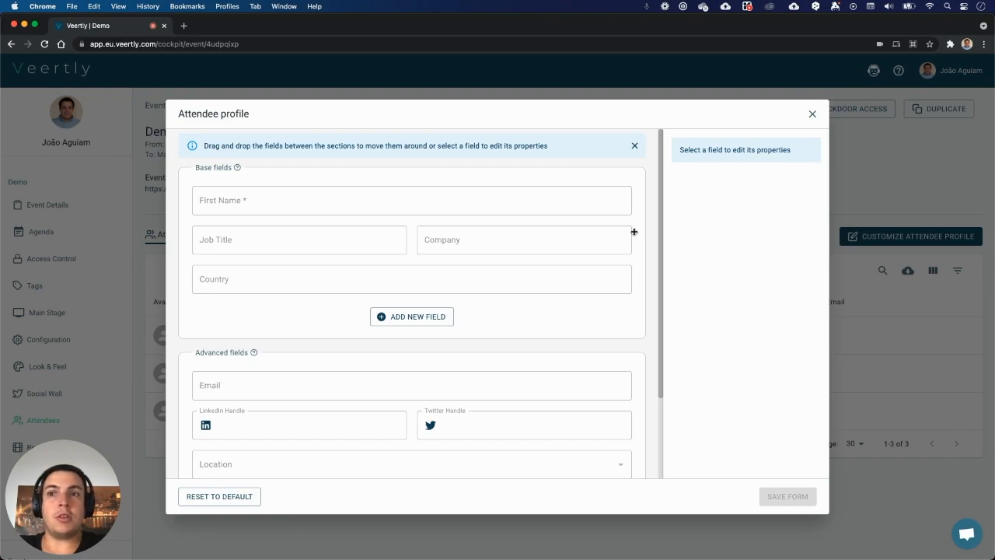
click(812, 115)
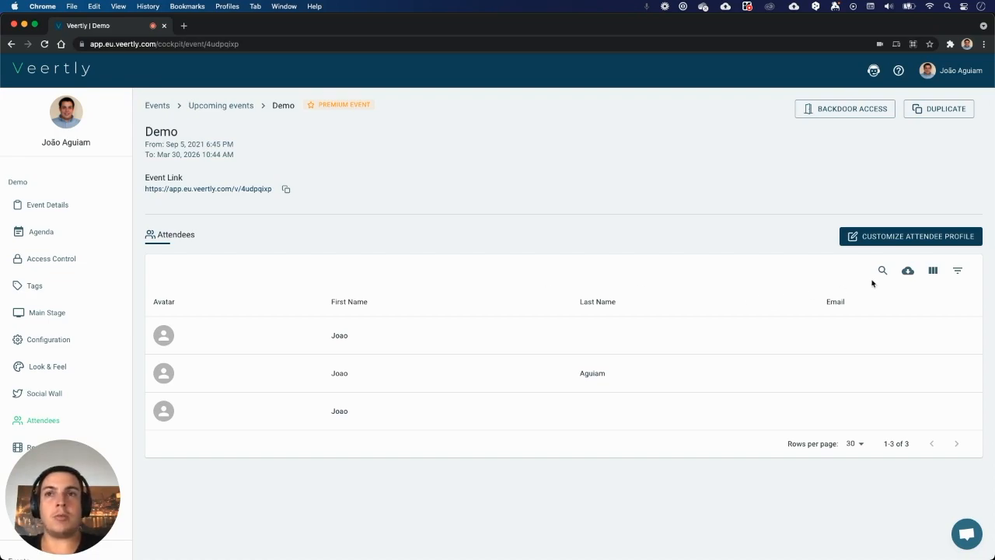
click(908, 272)
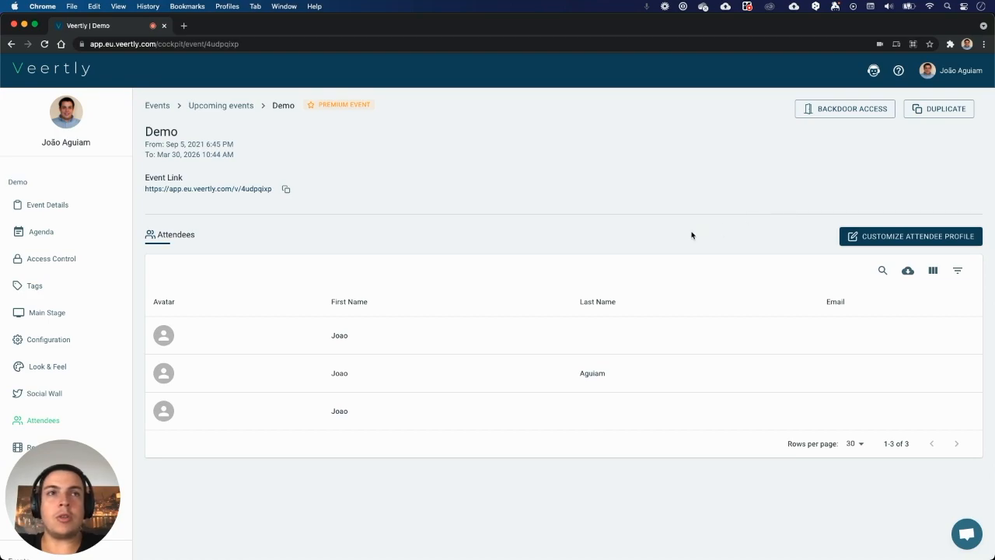
click(950, 43)
click(835, 286)
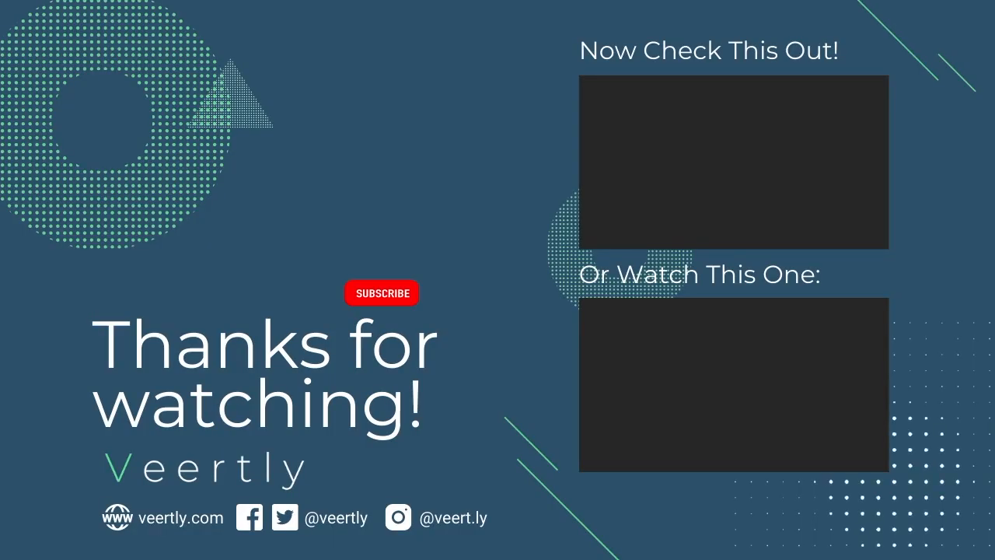